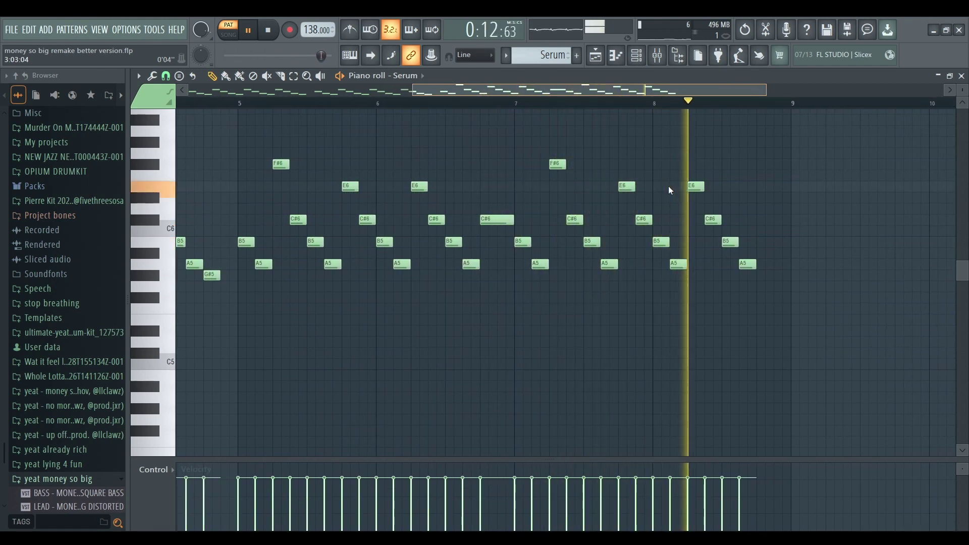
Stop the Serum melody playback and switch the piano roll to the Lead pattern.
key(space)
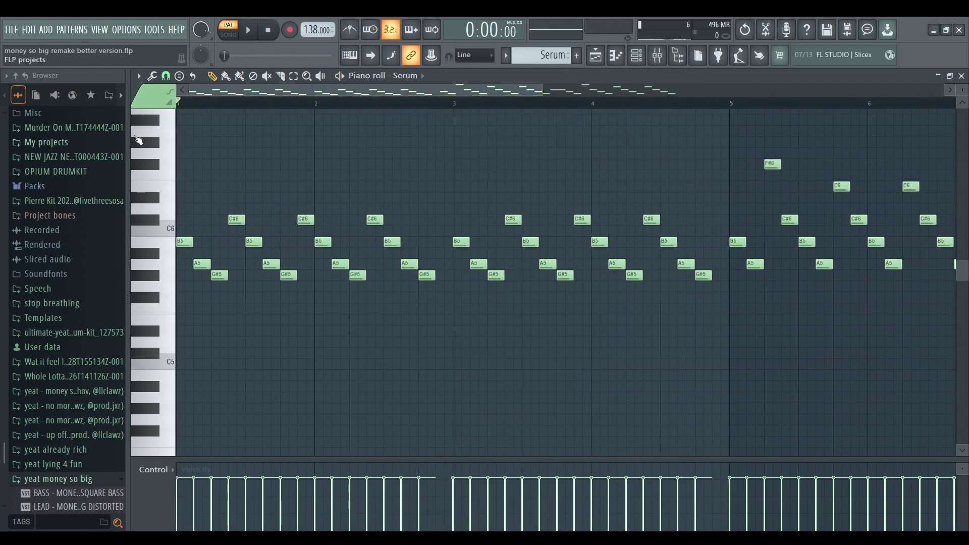
scroll(556, 48, down, 1)
scroll(558, 50, up, 1)
scroll(560, 53, down, 1)
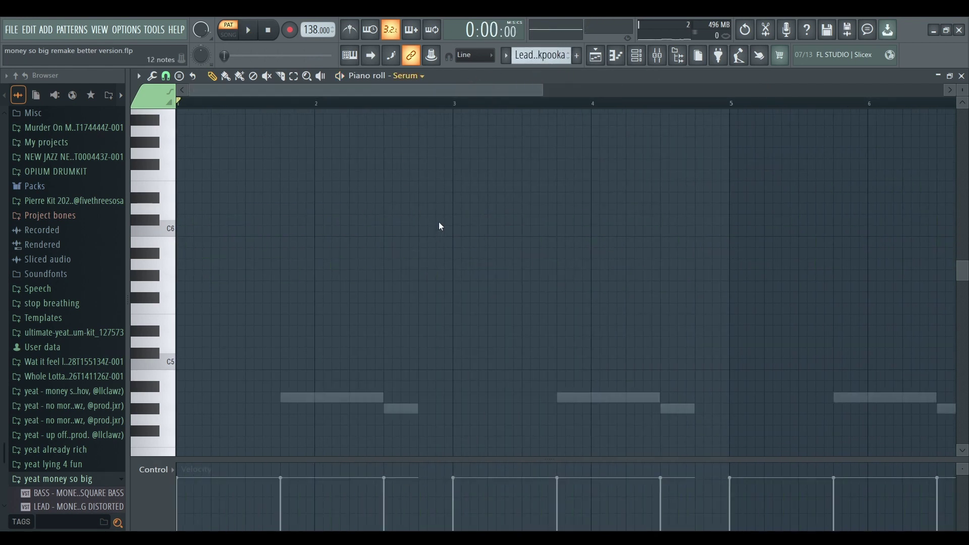
Play through the Lead melody, then stop it.
scroll(358, 227, down, 3)
key(space)
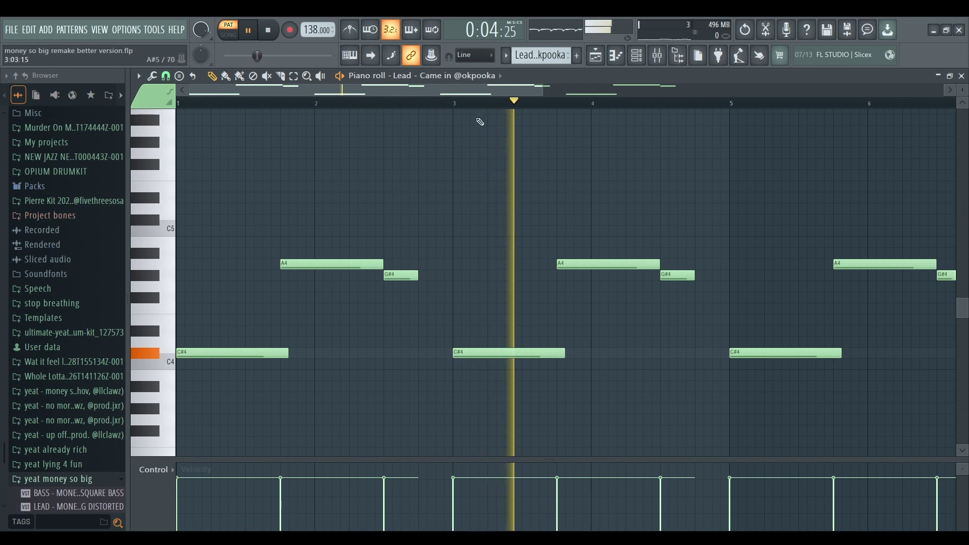
drag(515, 90, 643, 151)
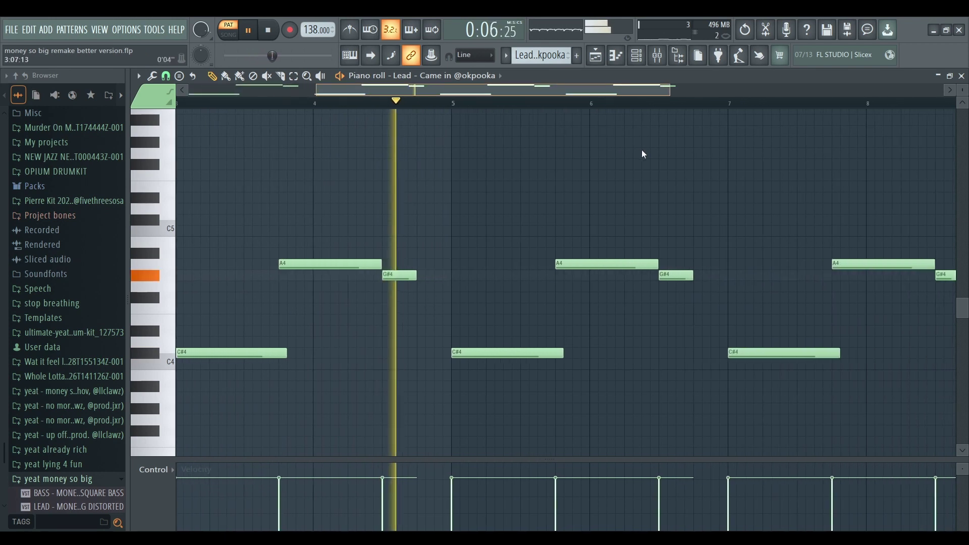
key(space)
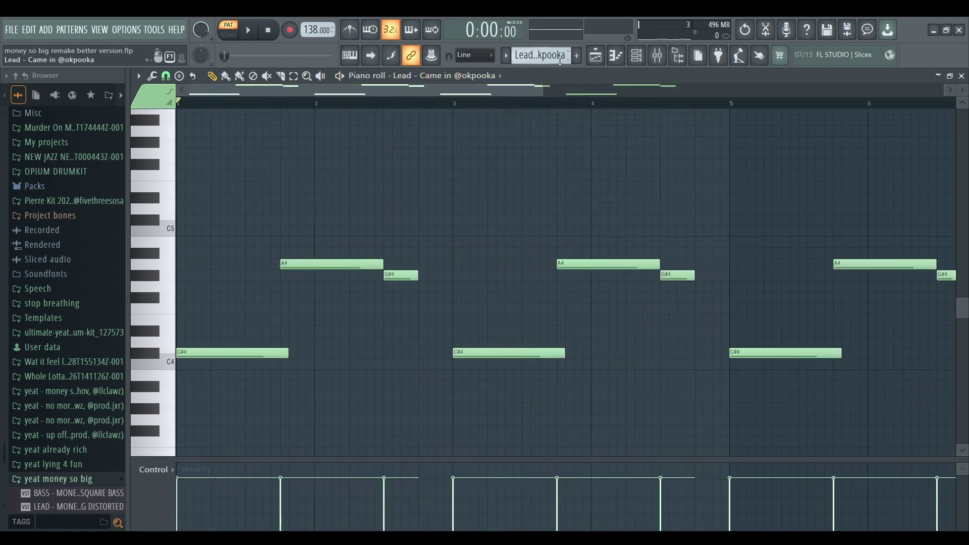
Make the three F#3 Flat 808 notes in Pattern 8 editable and audition them.
scroll(560, 56, down, 1)
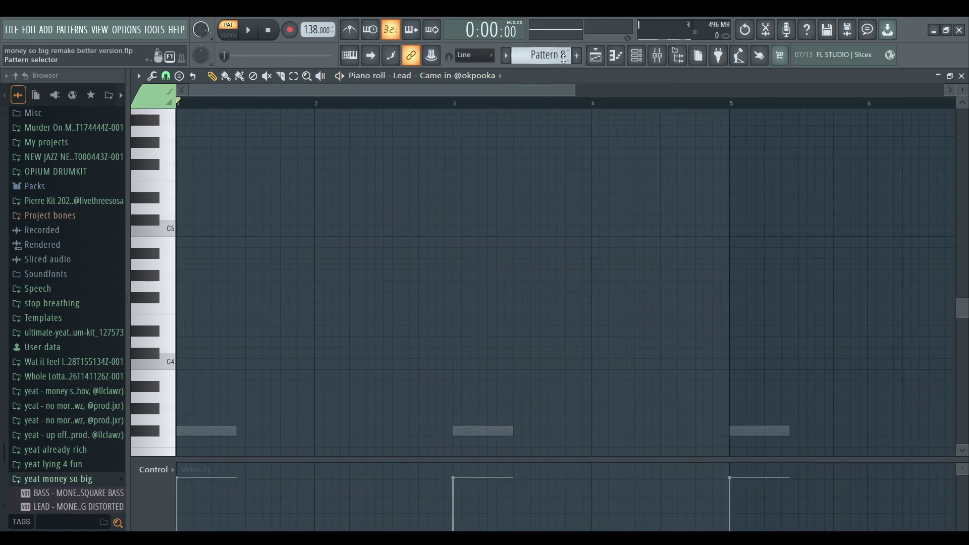
right_click(428, 228)
right_click(428, 228)
scroll(417, 235, down, 5)
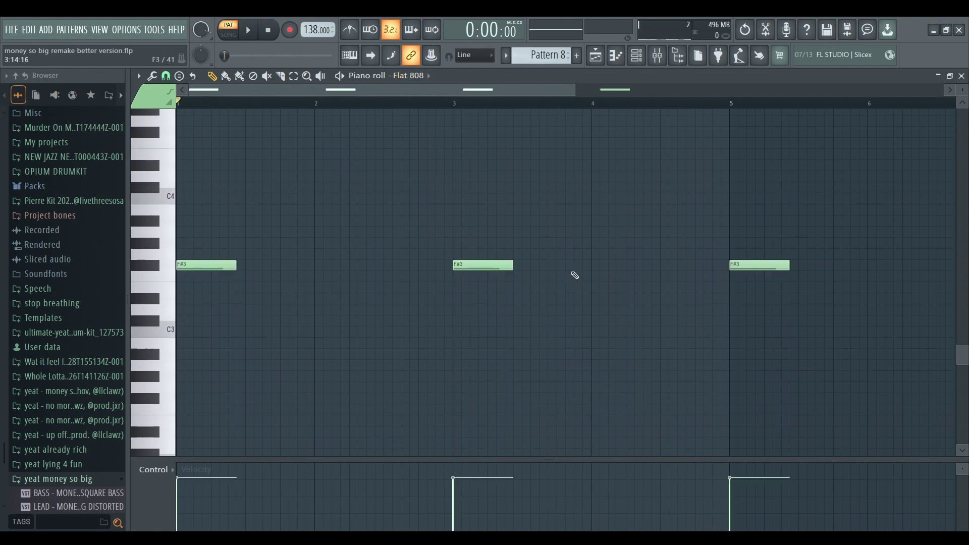
key(space)
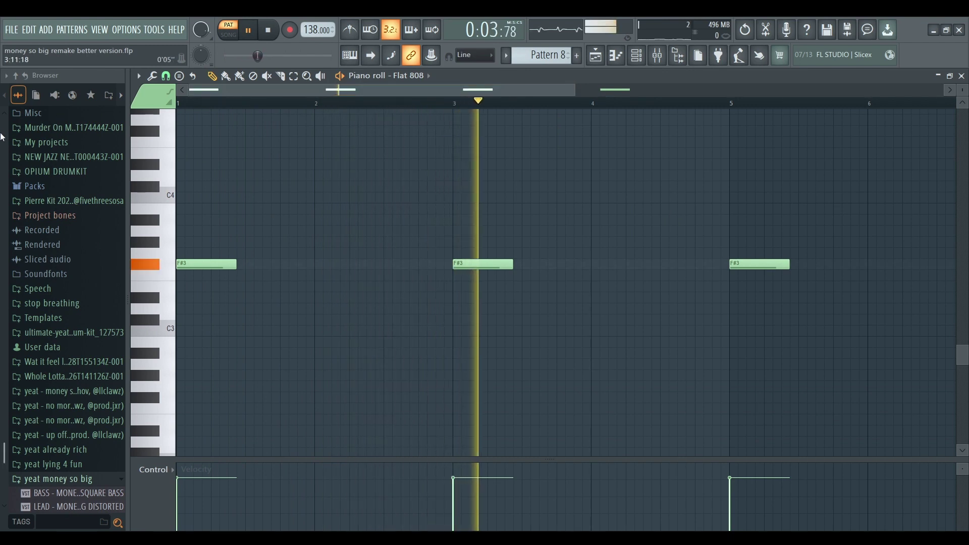
key(space)
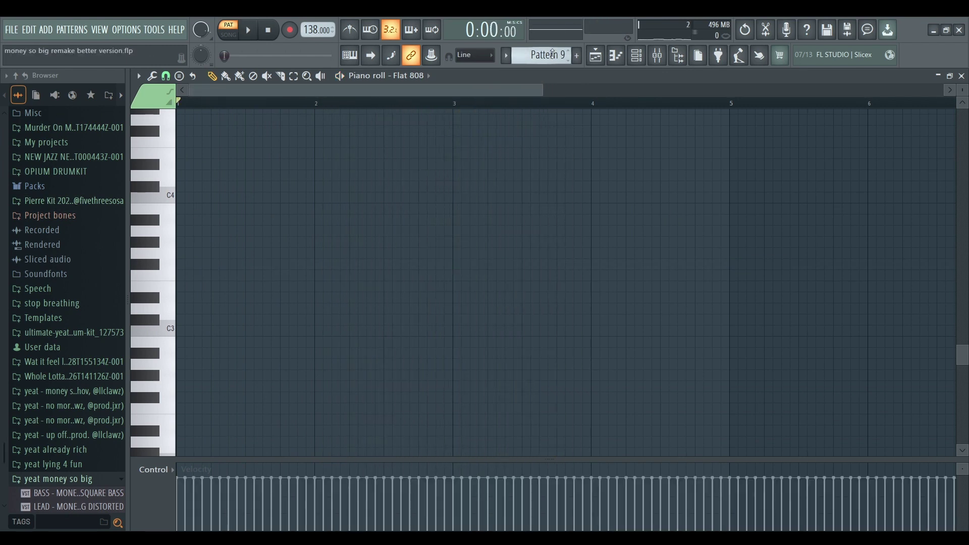
Make the Serum #2 ghost notes in Pattern 9 editable and start the arpeggio playing.
scroll(552, 54, down, 1)
scroll(427, 274, up, 10)
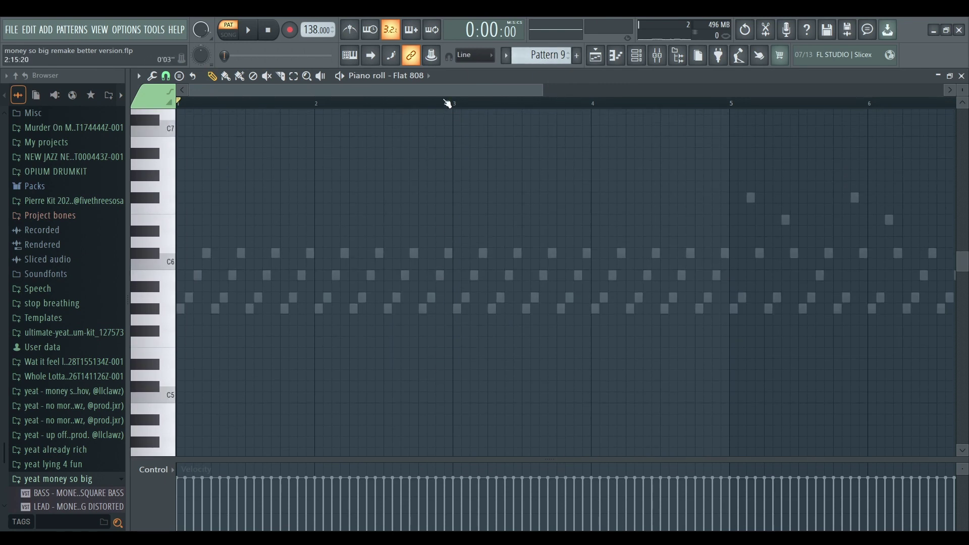
click(428, 244)
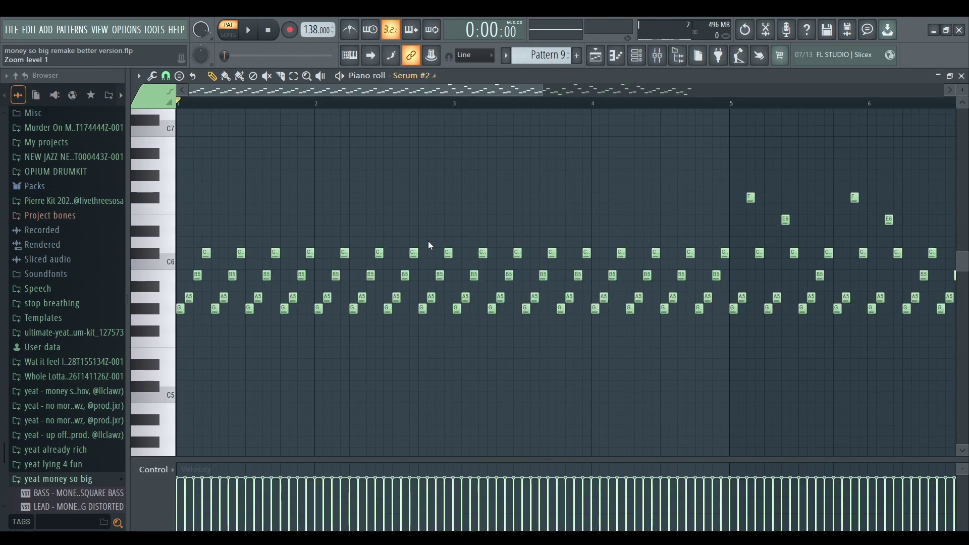
key(space)
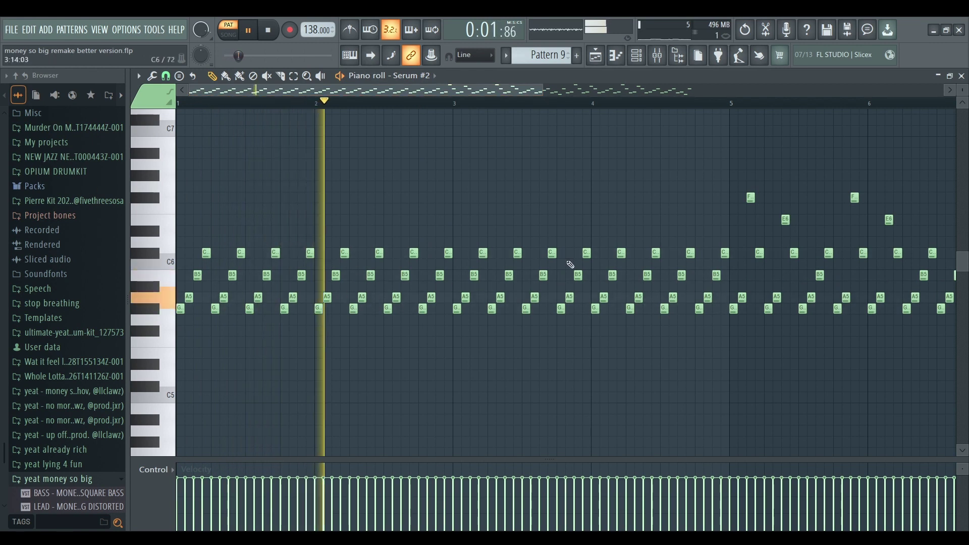
Restart the Serum #2 playback from bar 5, stop it, and close the piano roll.
drag(423, 88, 713, 130)
click(524, 103)
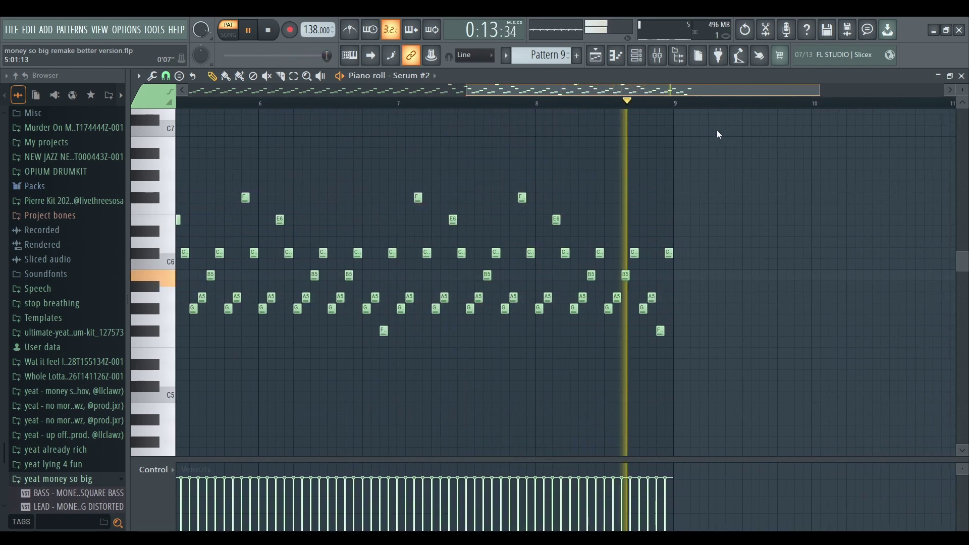
key(space)
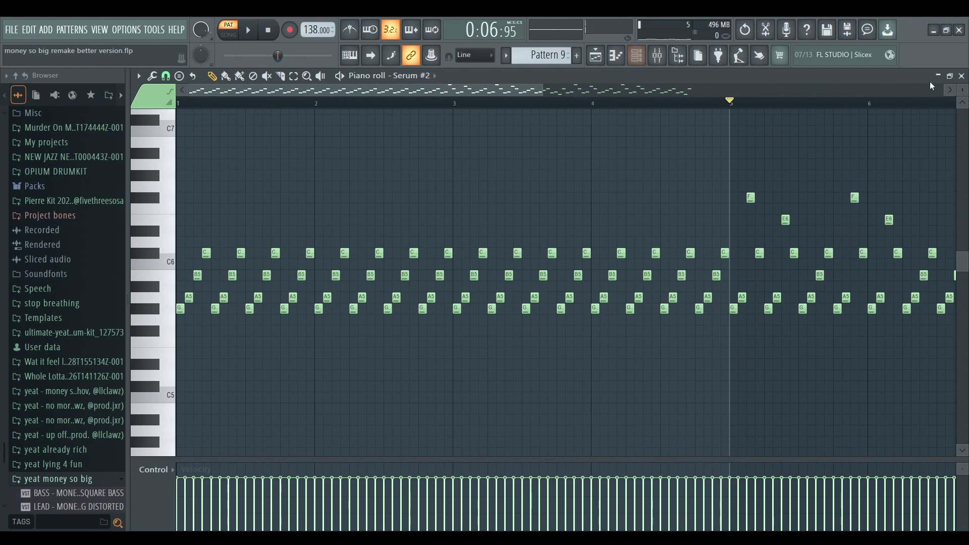
click(962, 77)
Open the meds-808-bass_C pattern's notes and play them through once.
double_click(176, 127)
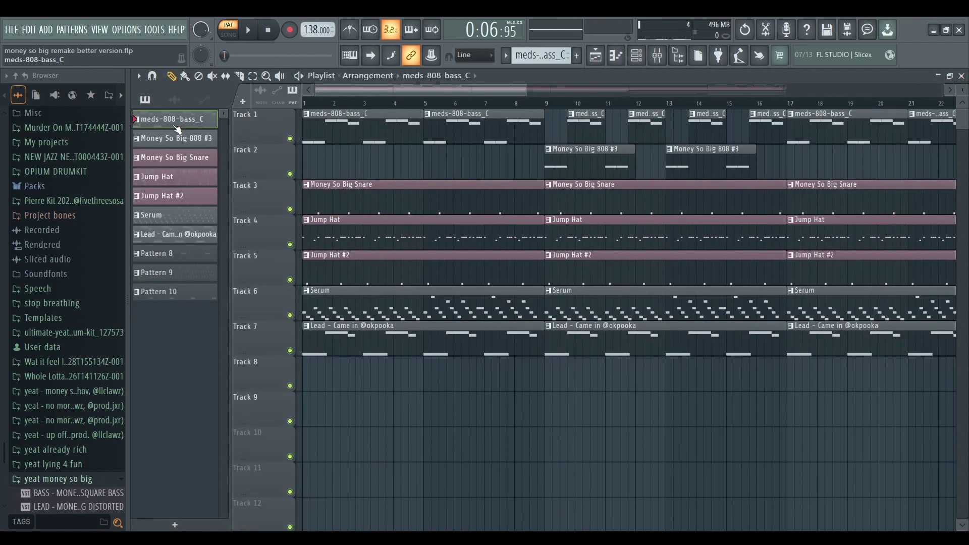
key(space)
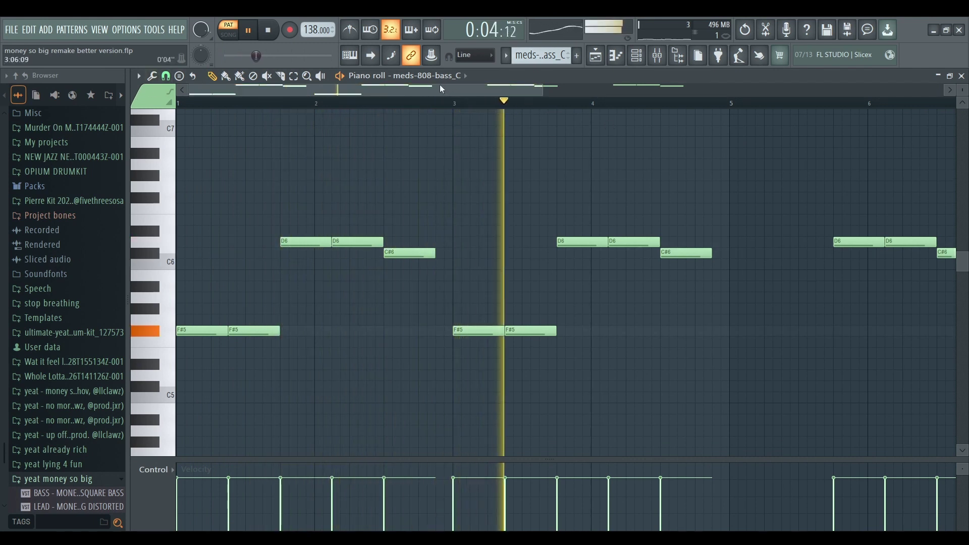
drag(351, 89, 238, 66)
key(space)
Play the Money So Big 808 #3 F#5 notes from bar 5, then move toward the snare pattern.
scroll(561, 54, up, 1)
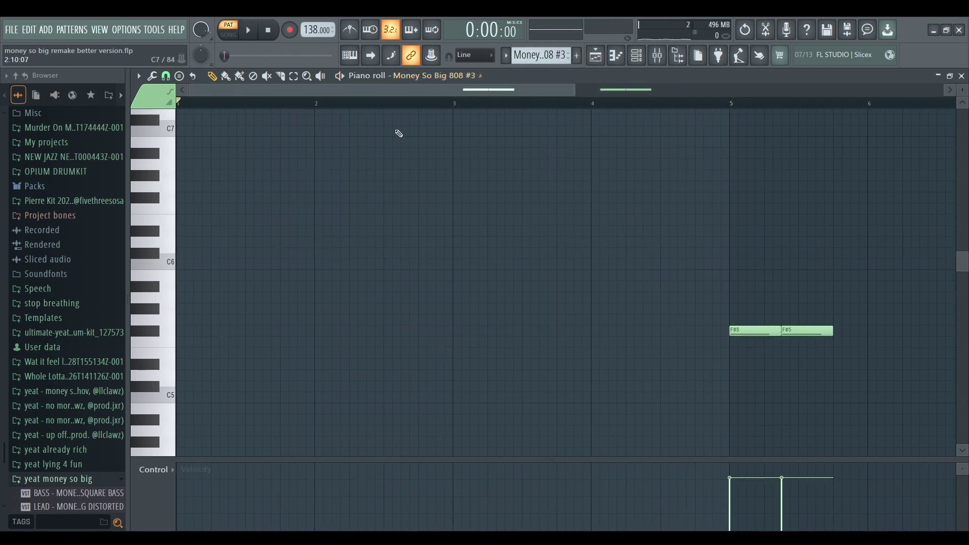
drag(407, 87, 65, 96)
click(378, 104)
key(space)
key(space)
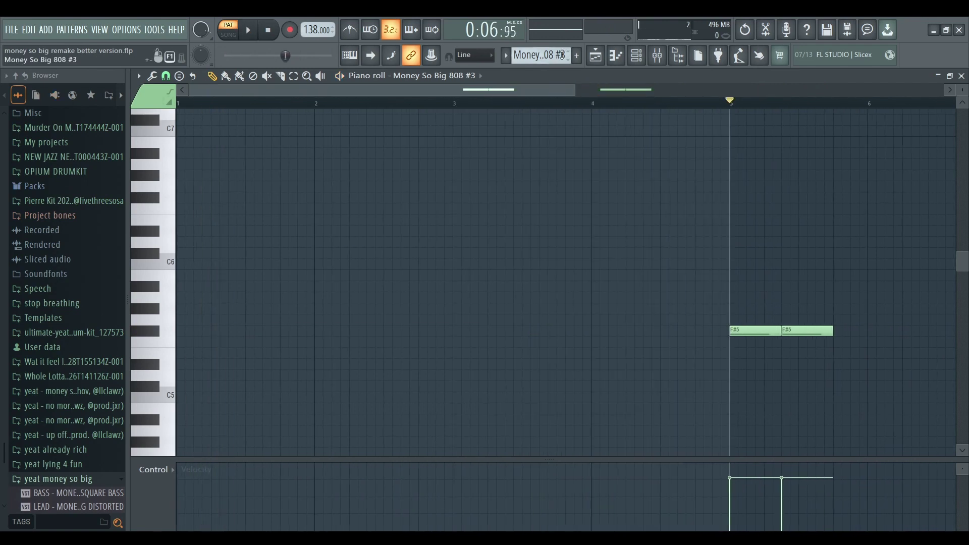
scroll(541, 55, down, 1)
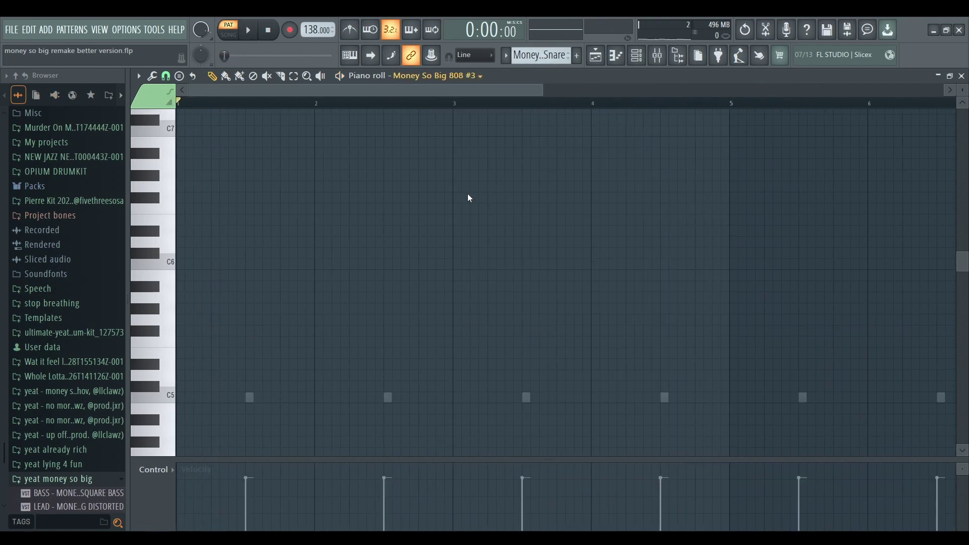
Play the Money So Big Snare pattern, jumping to bars 9 and 8, then stop.
key(space)
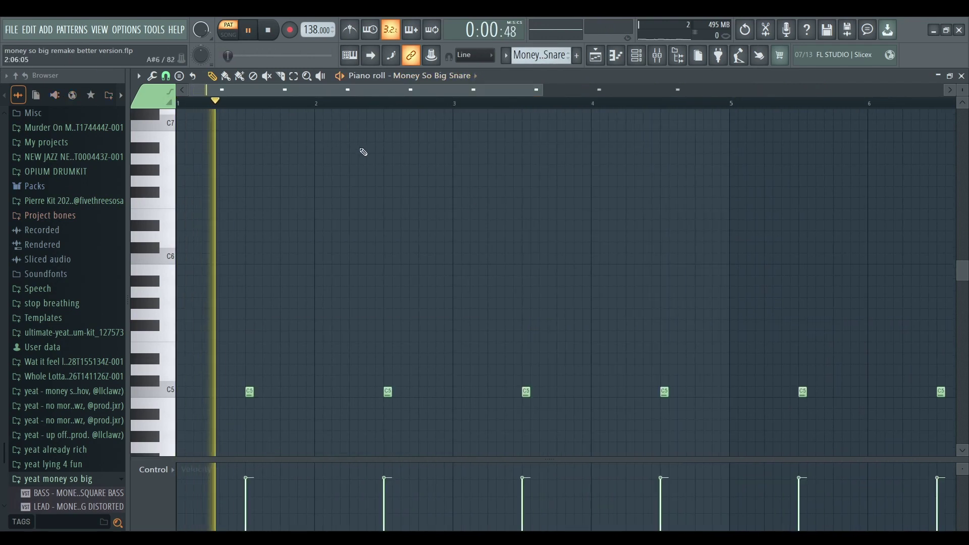
scroll(441, 159, down, 2)
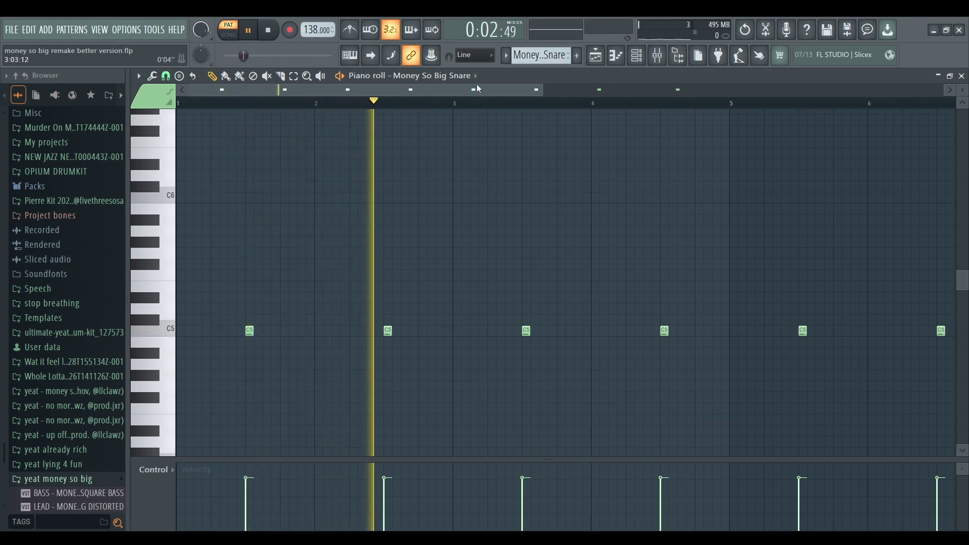
drag(496, 91, 592, 121)
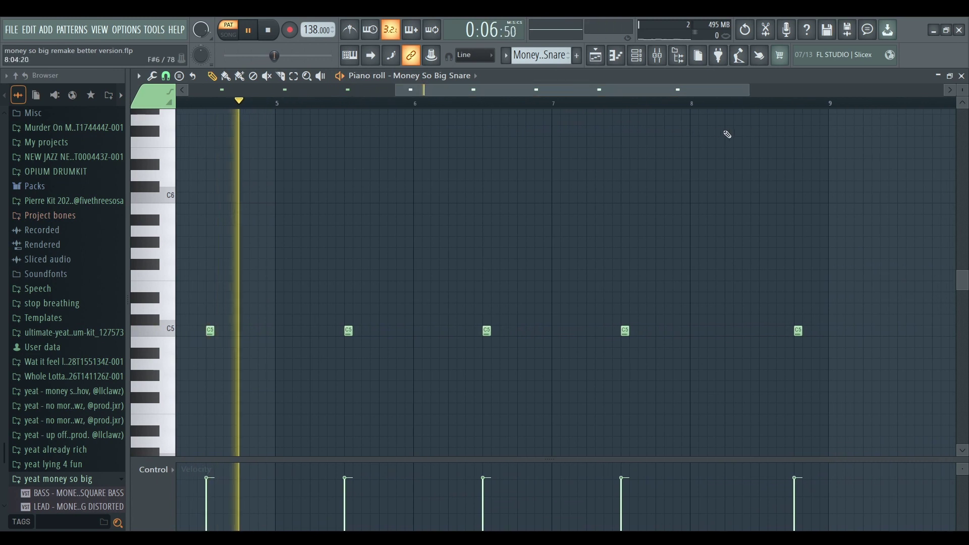
click(667, 104)
click(595, 103)
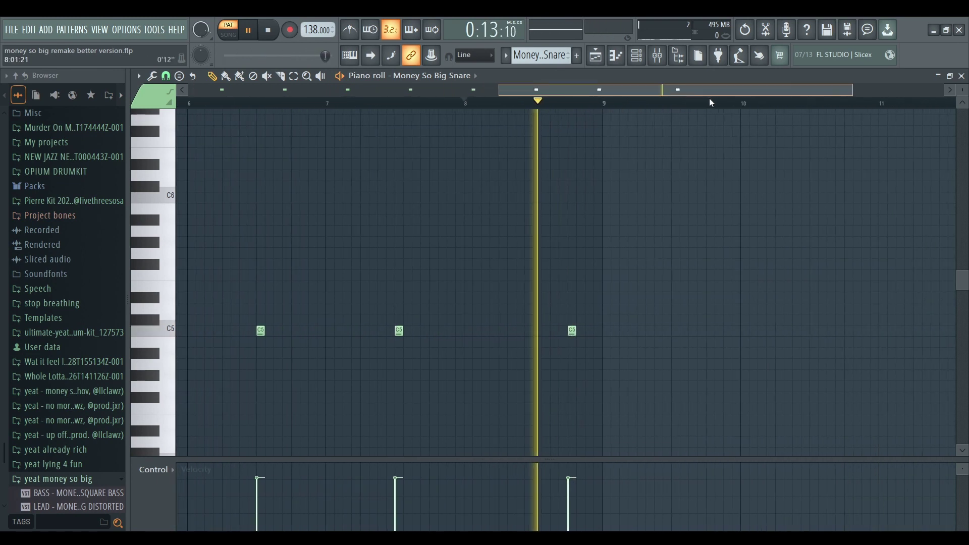
key(space)
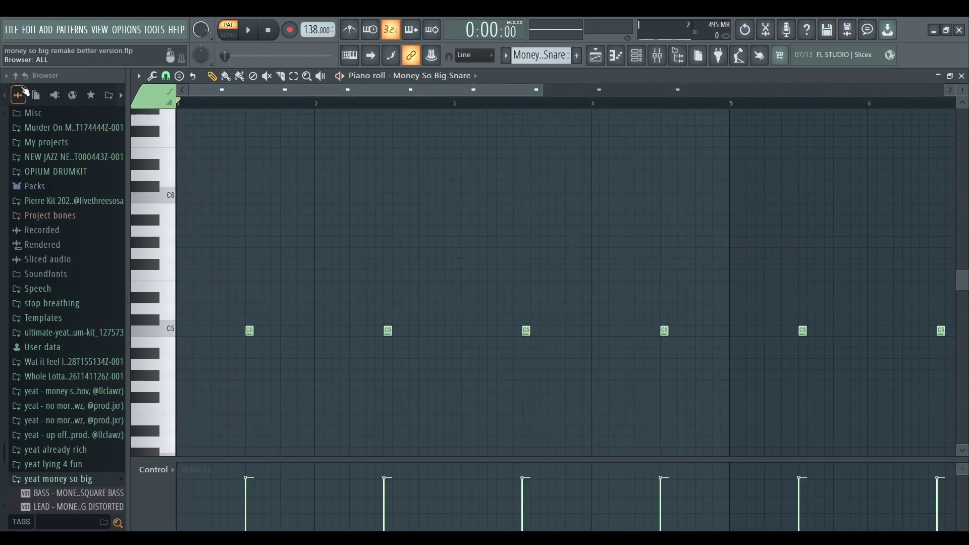
Audition the Jump Hat hi-hat pattern, then select Jump Hat #2.
scroll(562, 59, up, 1)
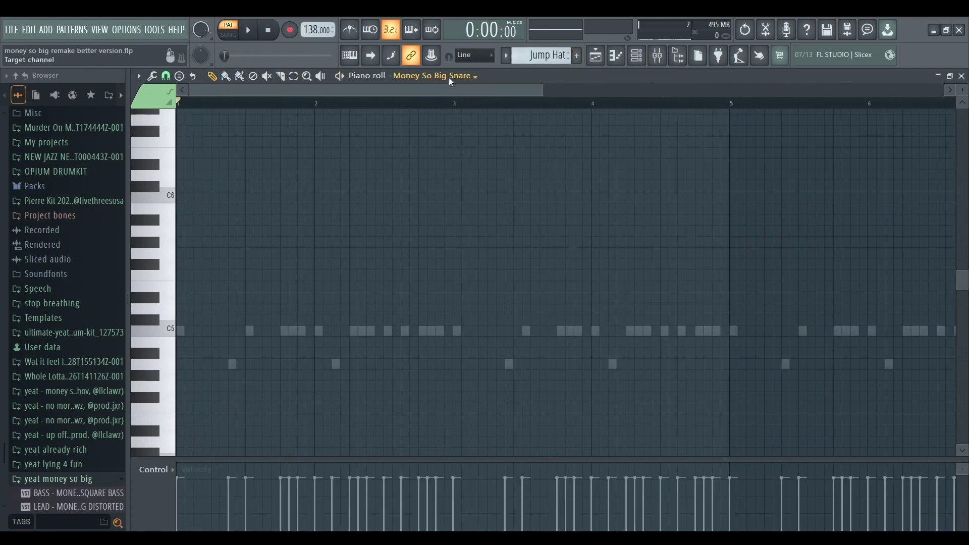
key(space)
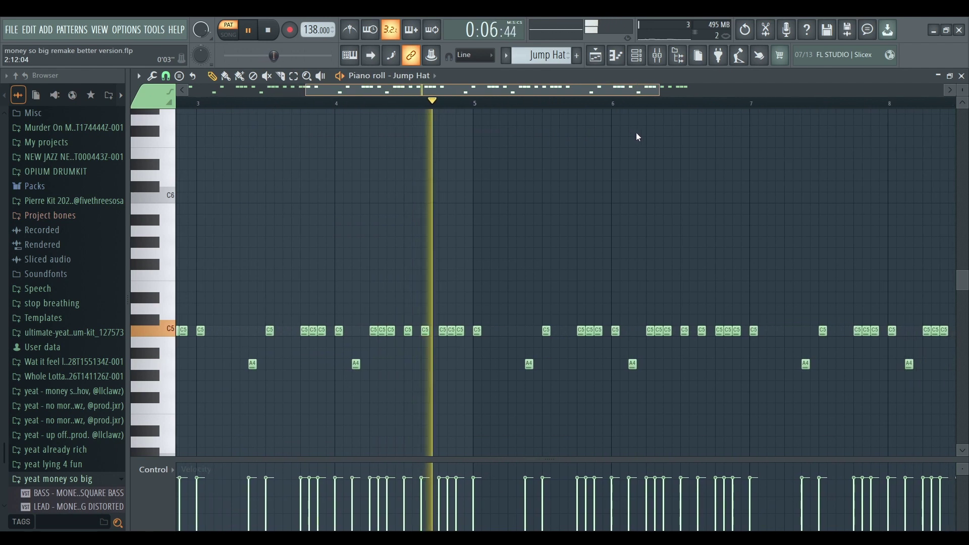
key(space)
scroll(558, 60, down, 1)
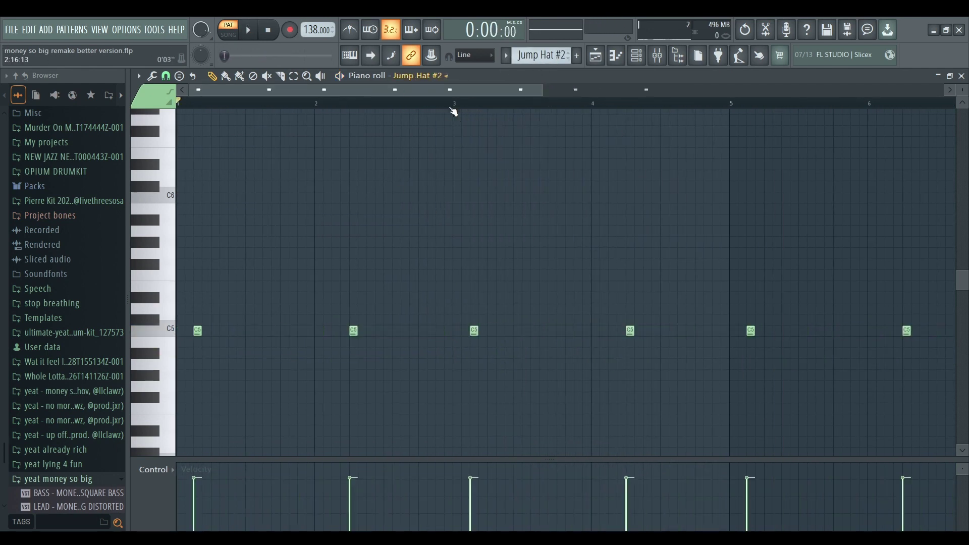
Play the Jump Hat hi-hat rolls, stop, and return to the Playlist arrangement.
key(space)
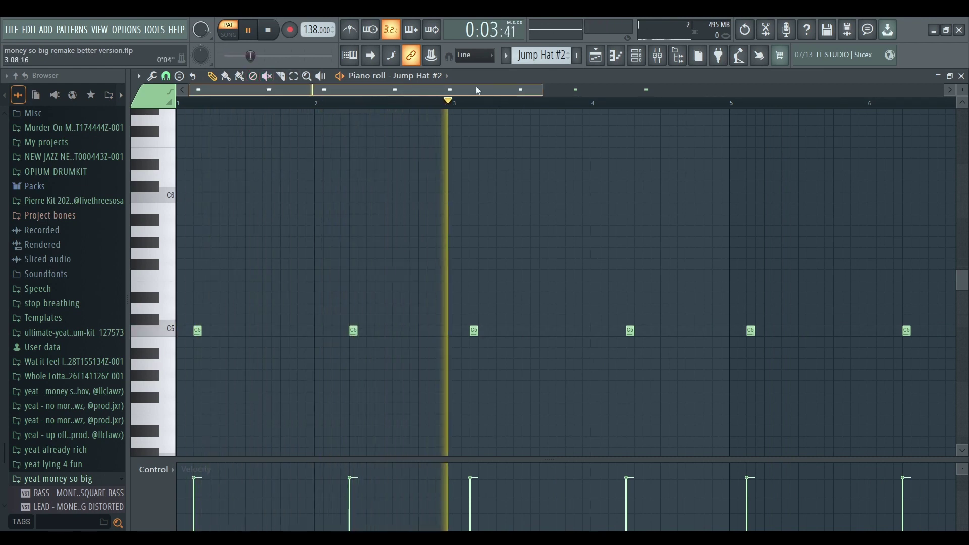
drag(516, 90, 611, 119)
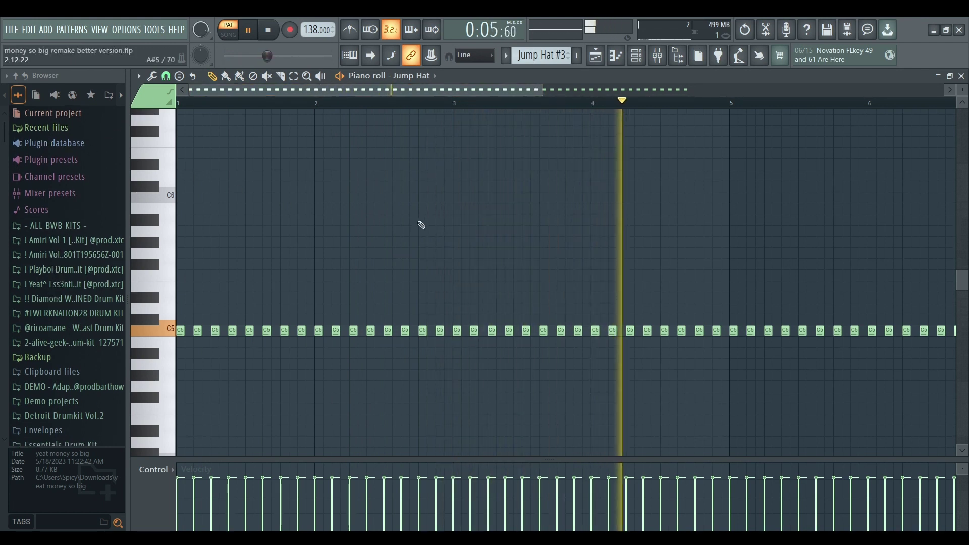
key(space)
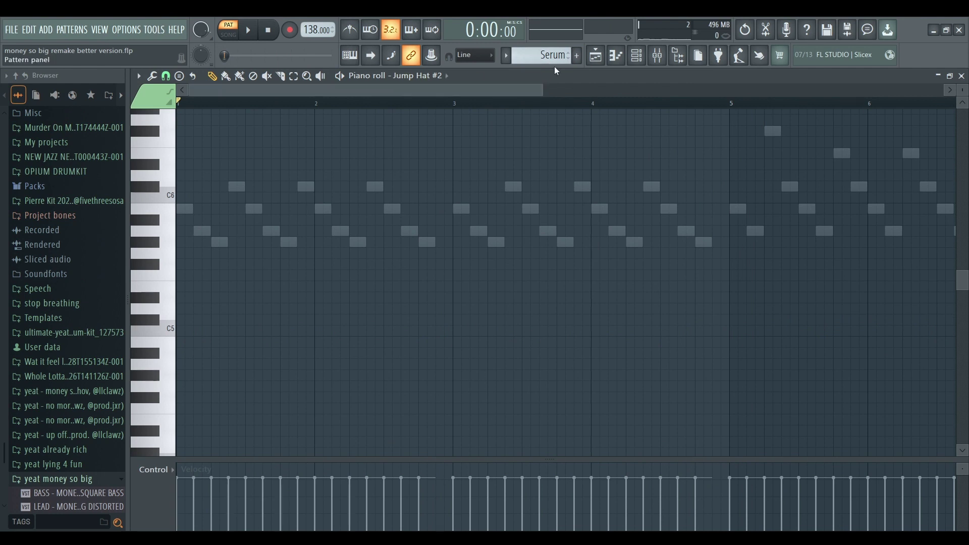
scroll(557, 62, down, 1)
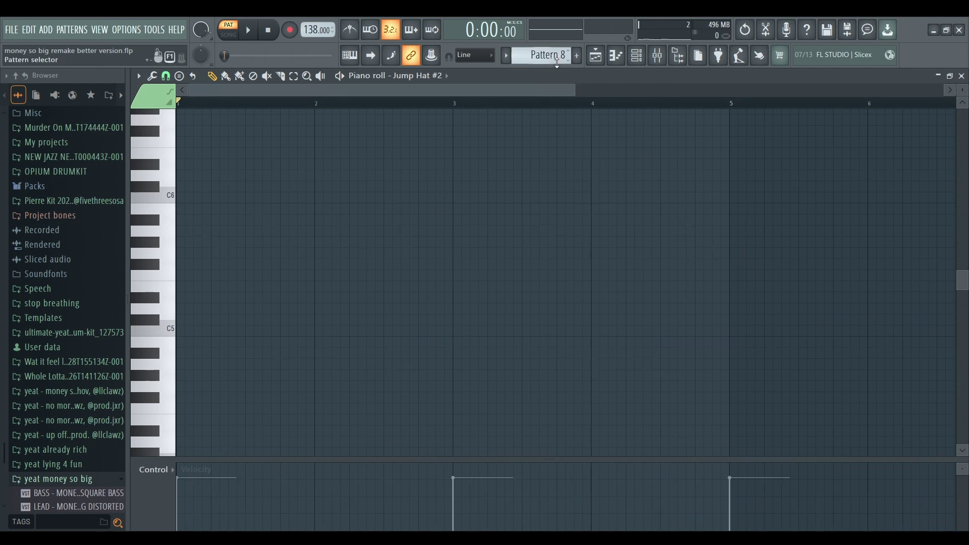
scroll(561, 61, down, 1)
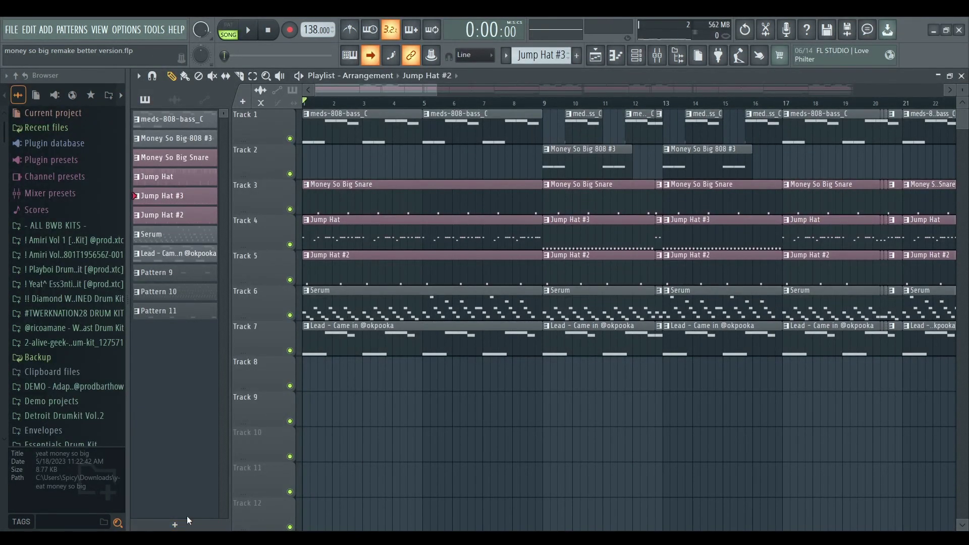
Play the full seven-track song arrangement in the Playlist from bar 1.
key(space)
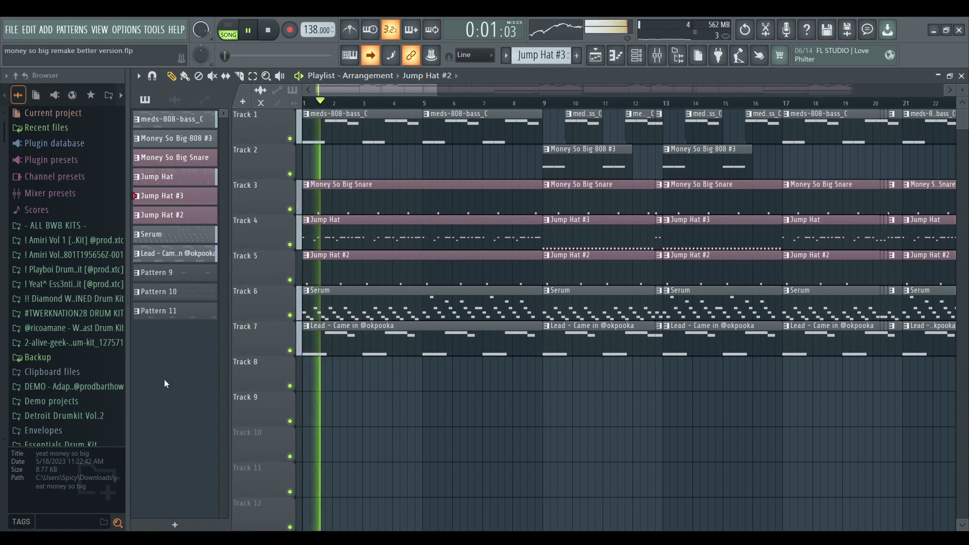